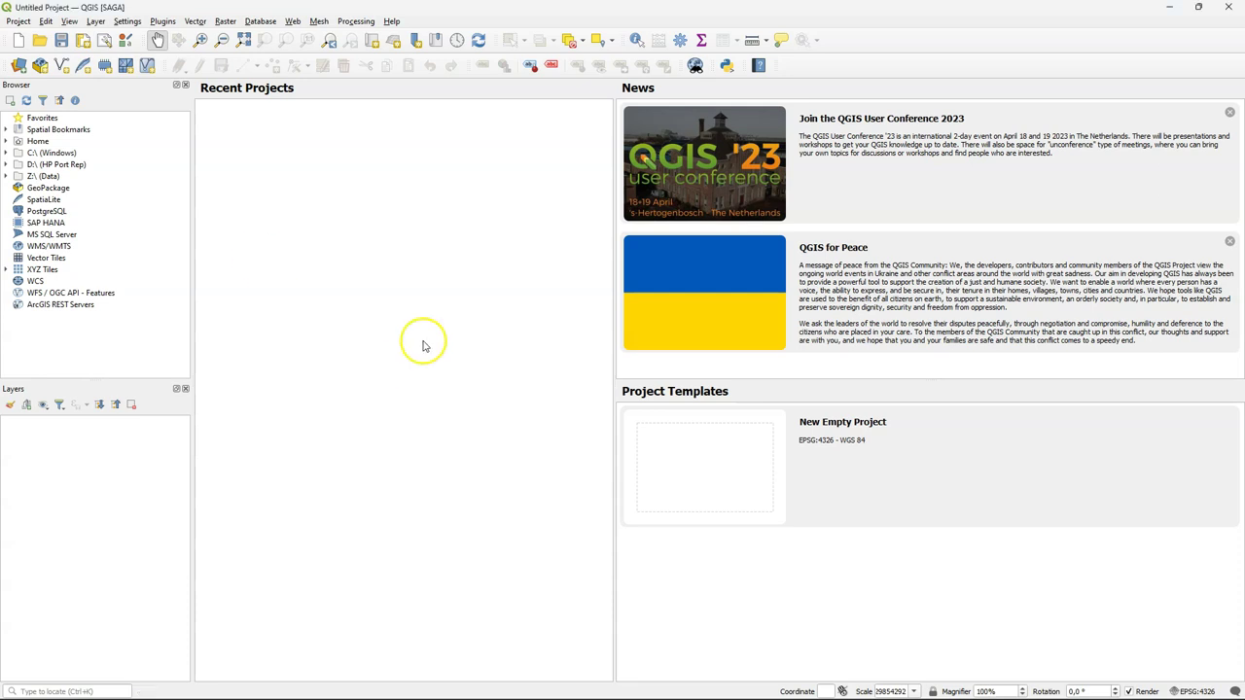
Show the Processing Toolbox and search the plugin manager for 'saga'
click(681, 40)
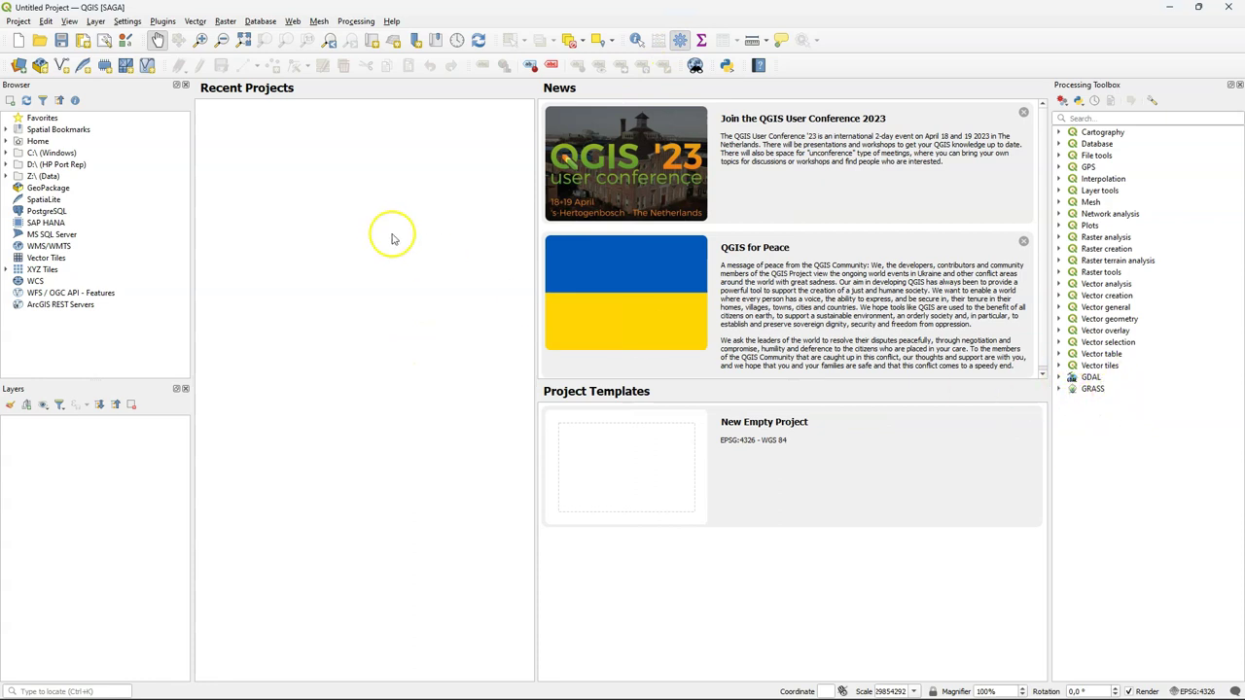
click(163, 21)
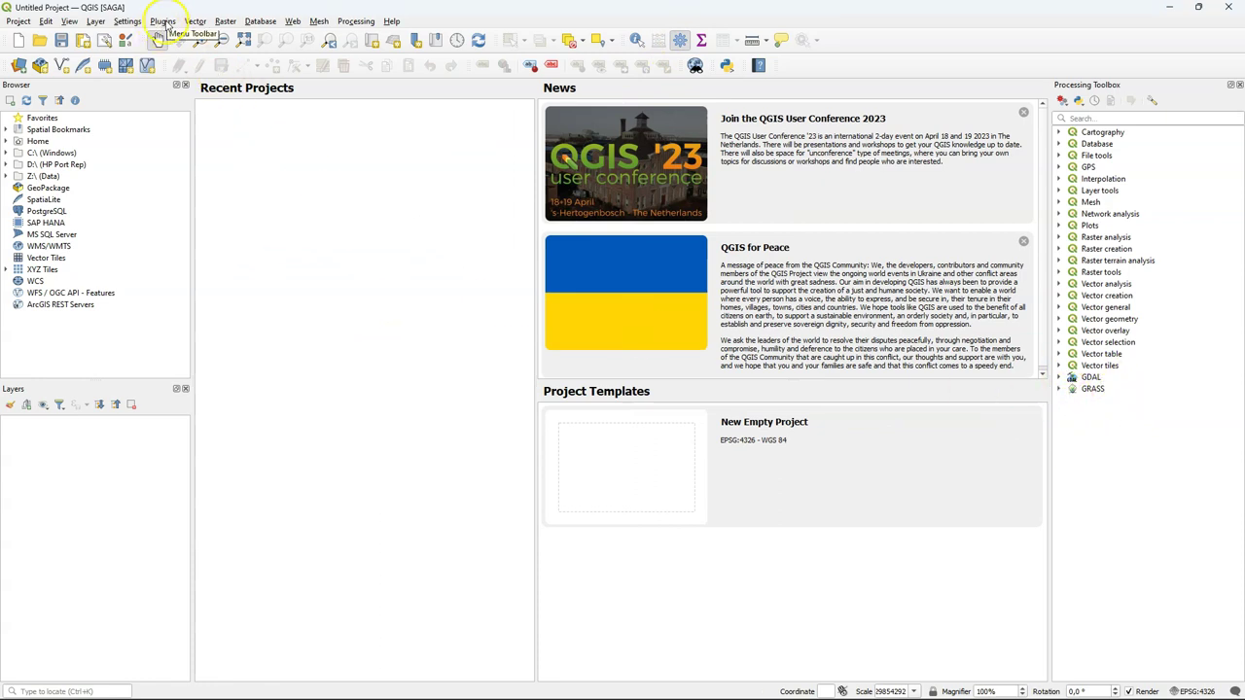
click(184, 37)
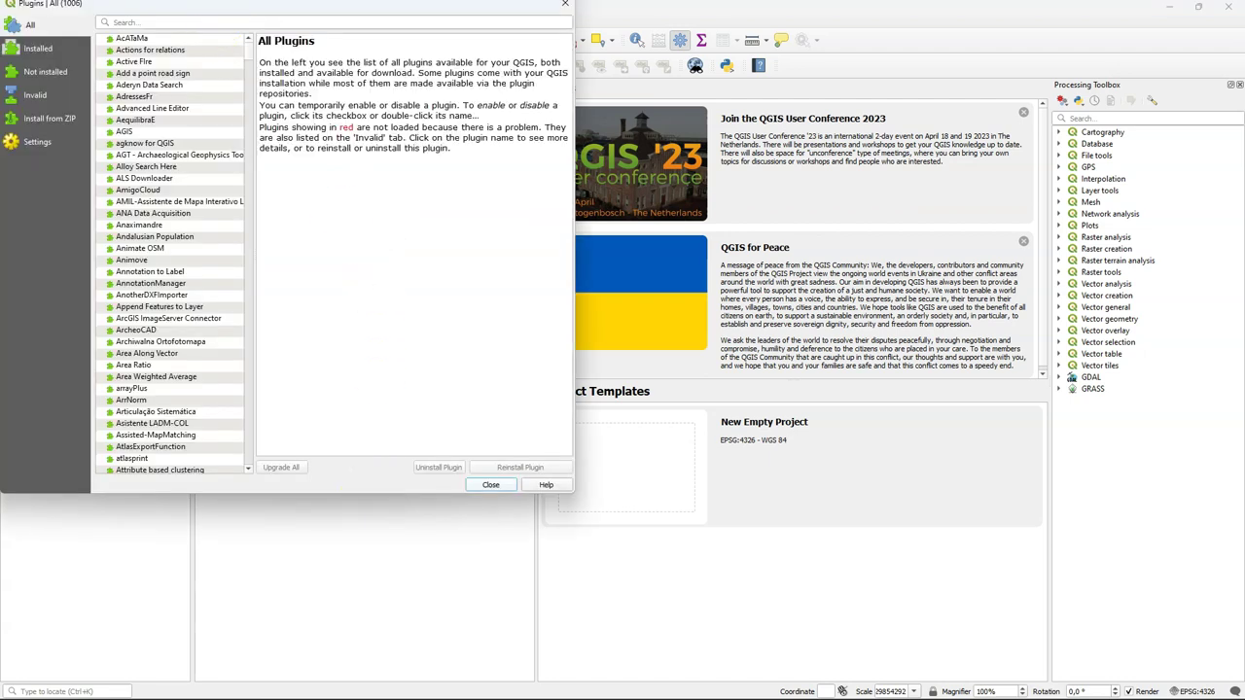
drag(220, 8, 594, 156)
click(577, 167)
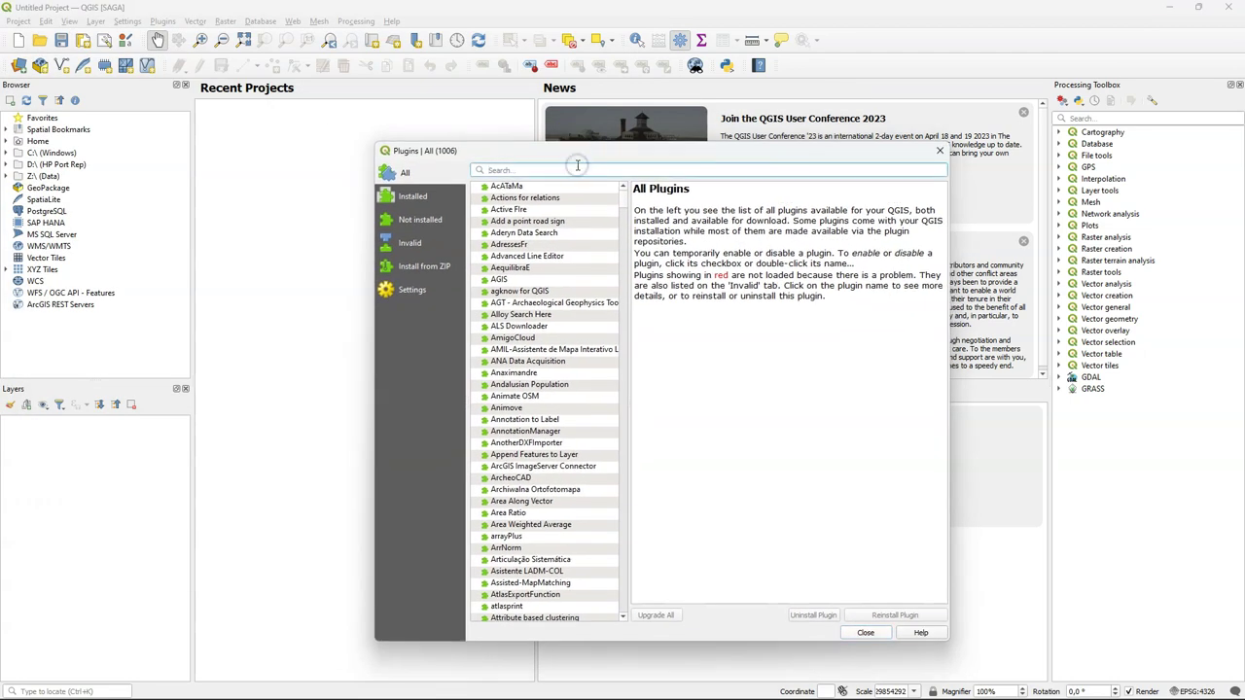
text(saga)
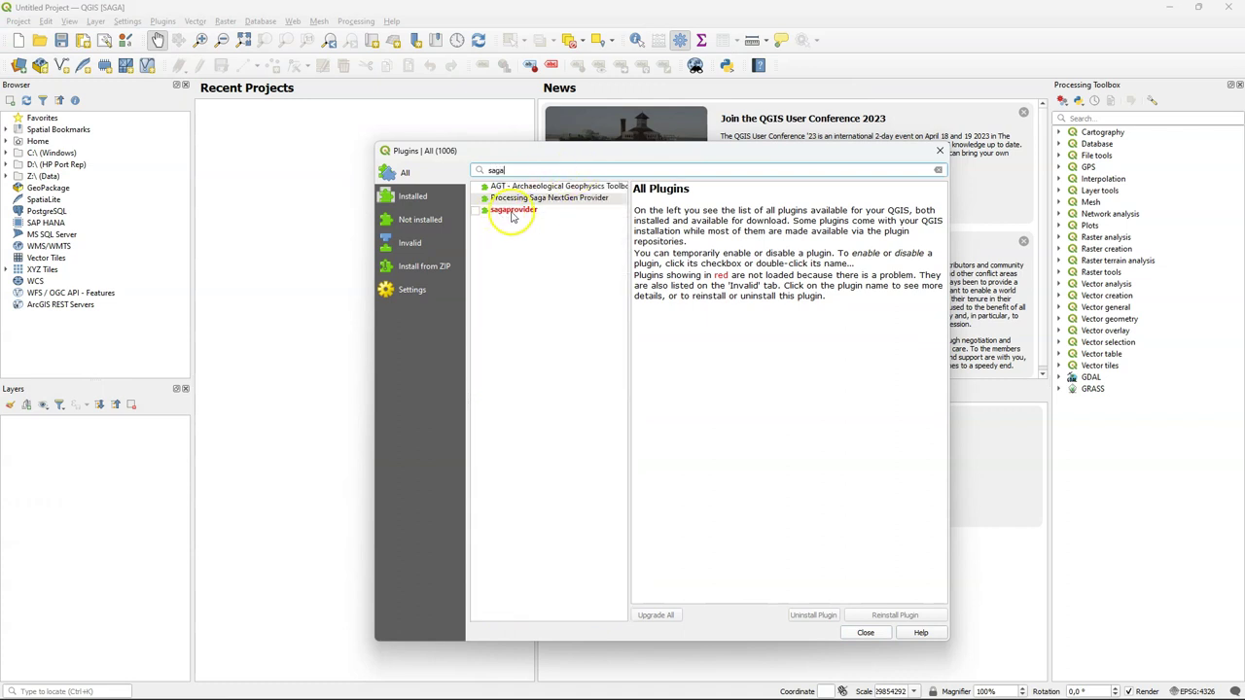
Inspect the broken sagaprovider and Processing Saga NextGen Provider entries, then close the manager
click(514, 210)
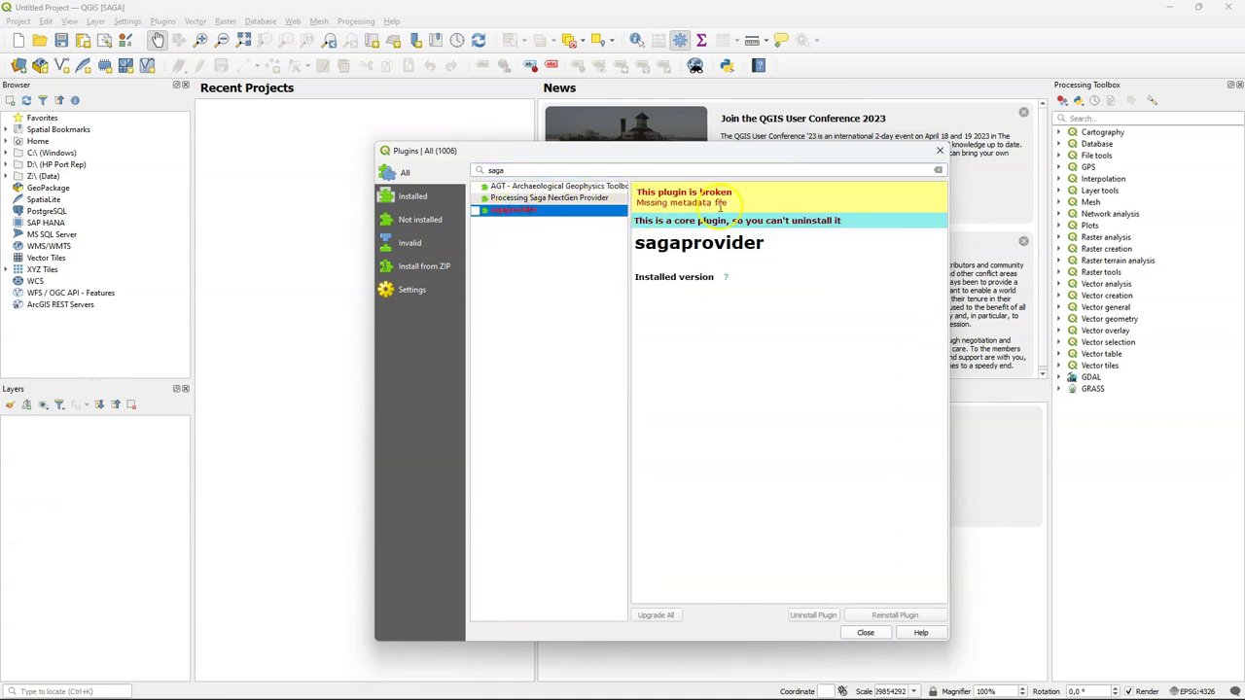
click(547, 200)
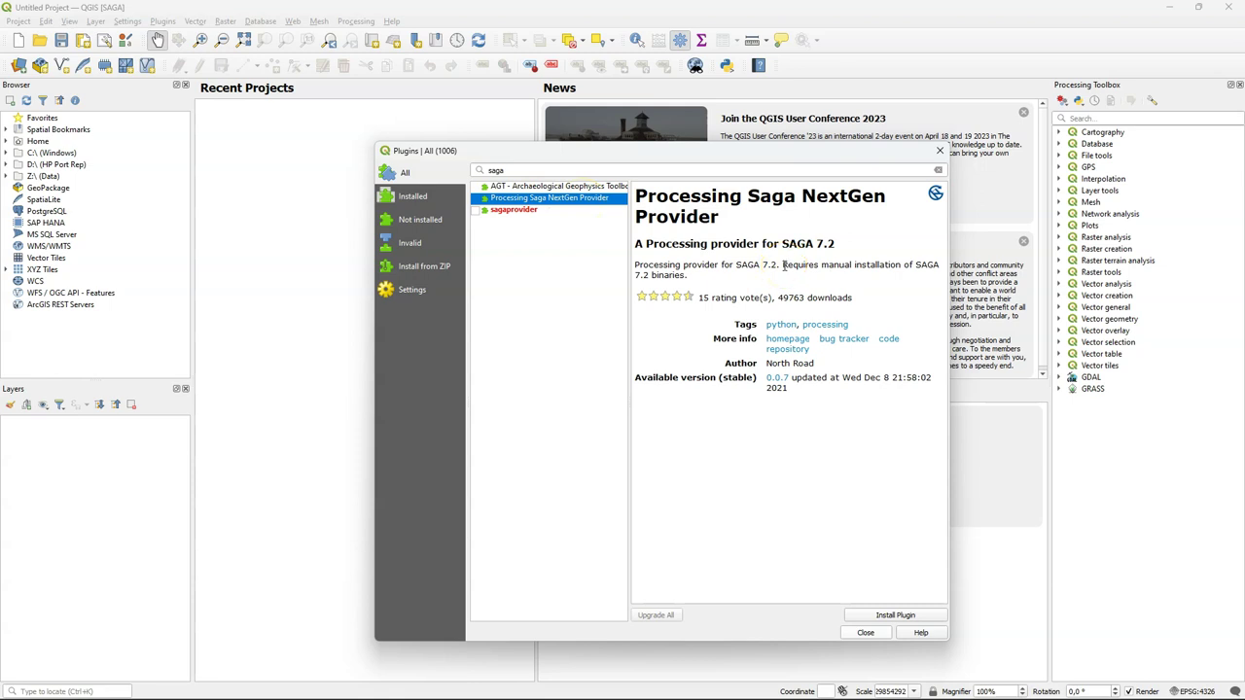
click(869, 634)
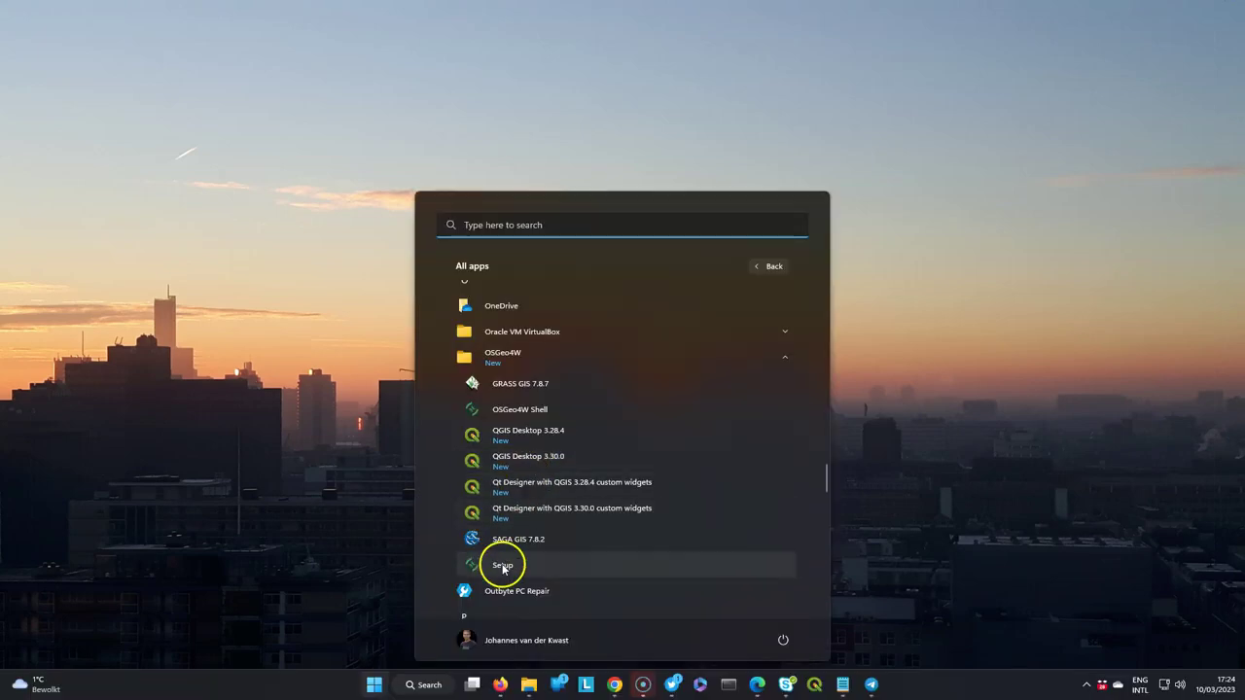
Run OSGeo4W Setup in Advanced Install mode, accepting the defaults up to package selection
click(502, 565)
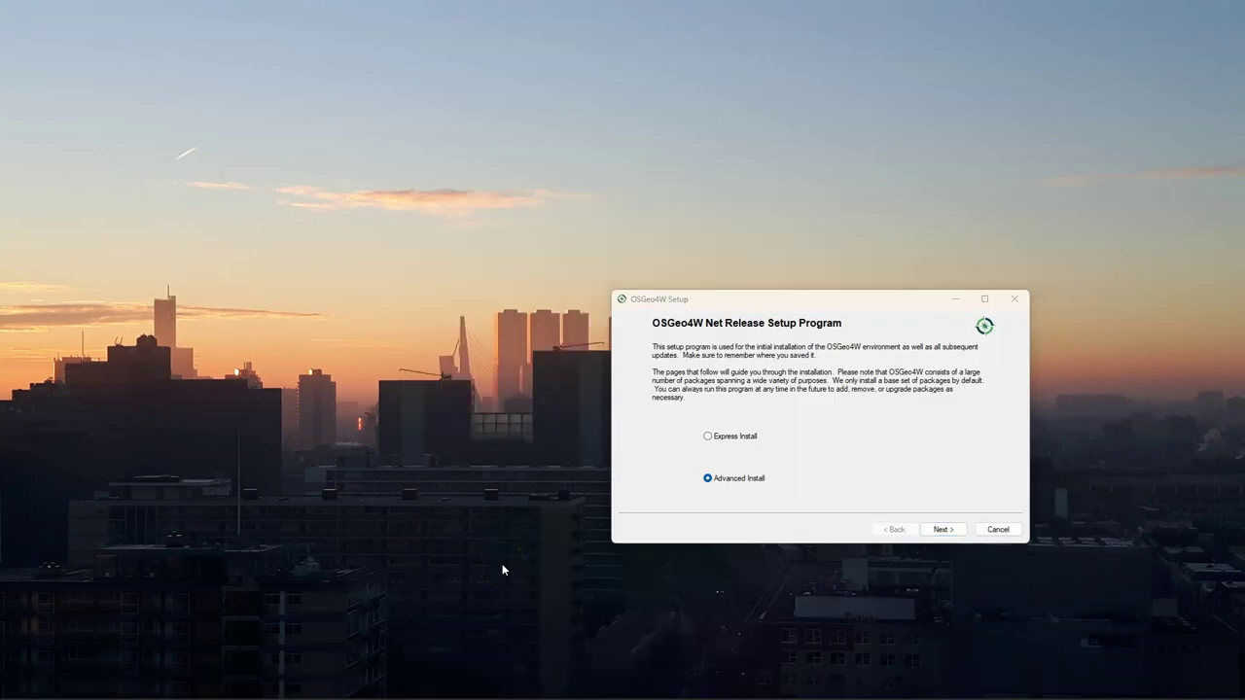
click(738, 479)
click(943, 530)
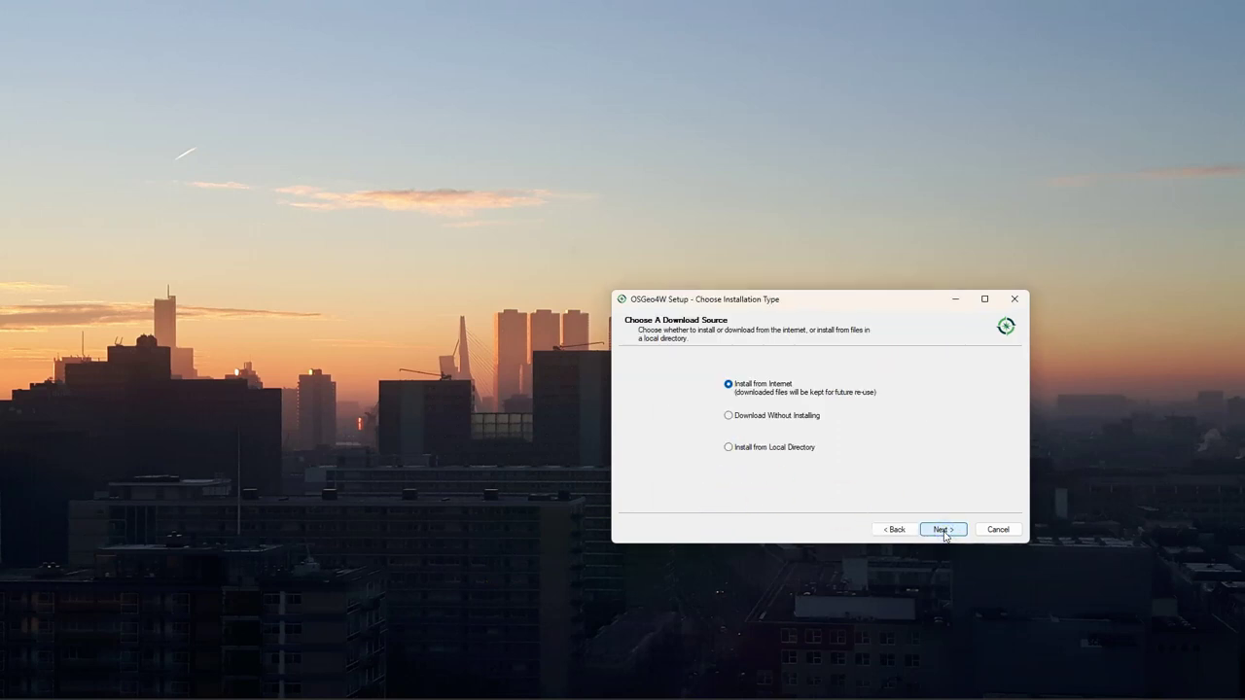
click(942, 530)
click(943, 530)
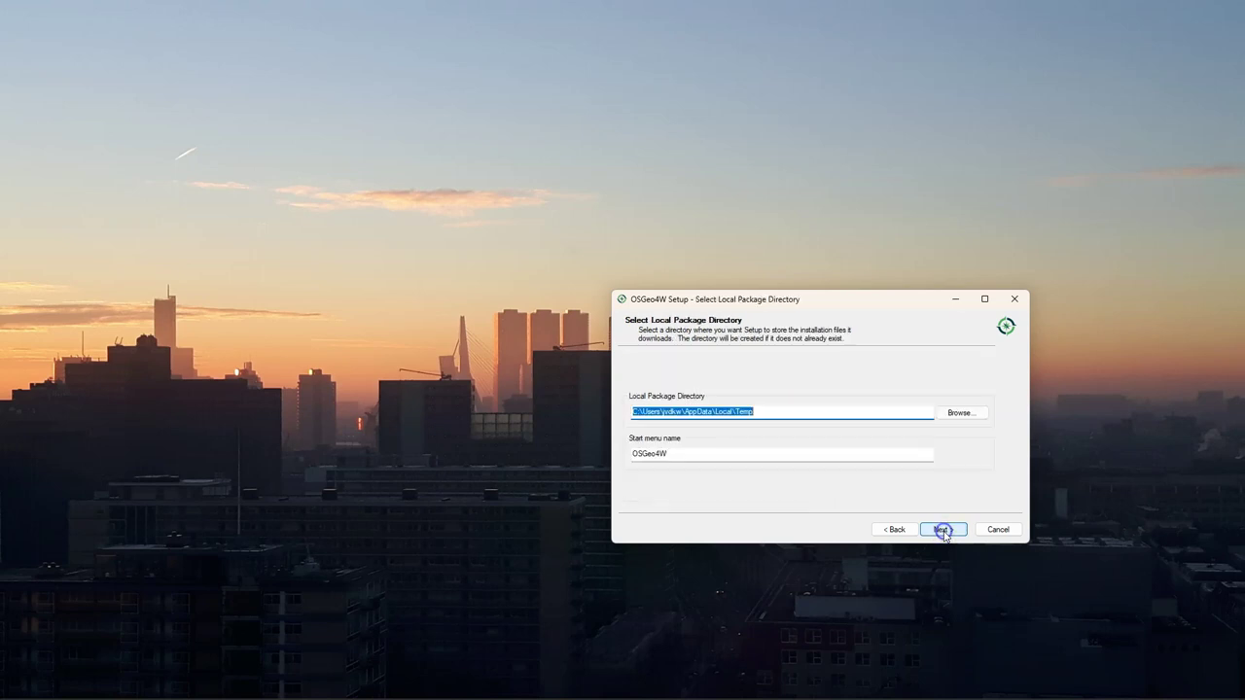
click(943, 530)
click(943, 530)
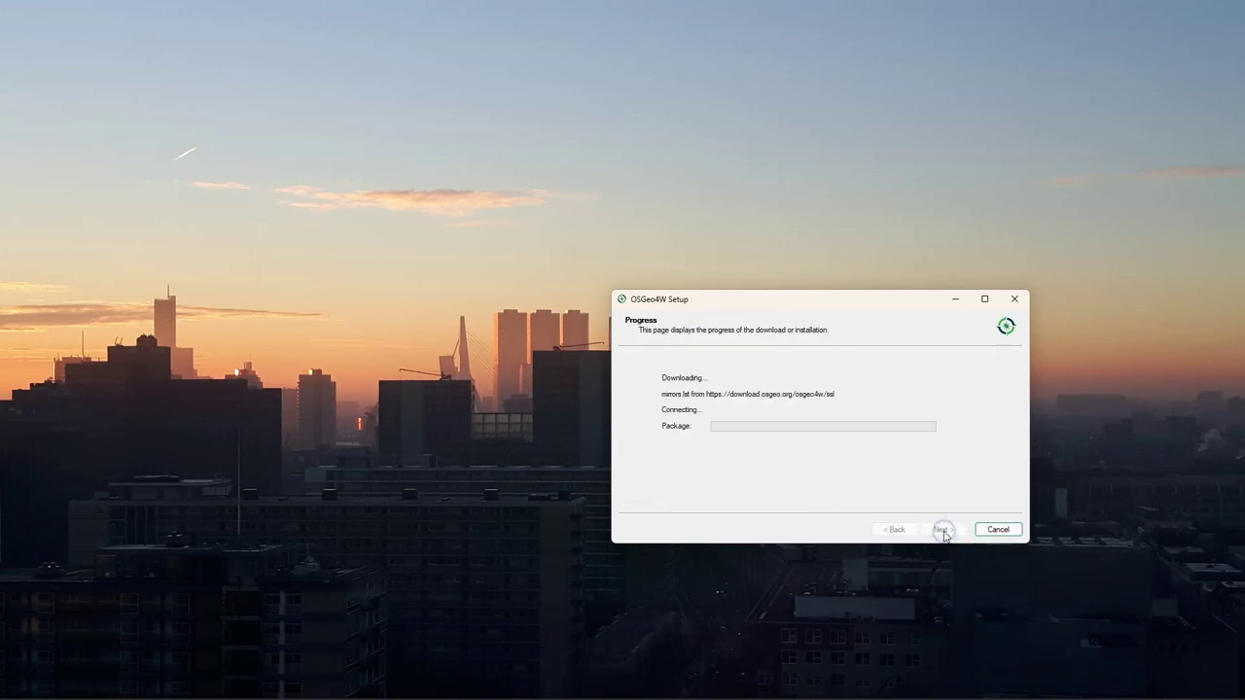
click(943, 531)
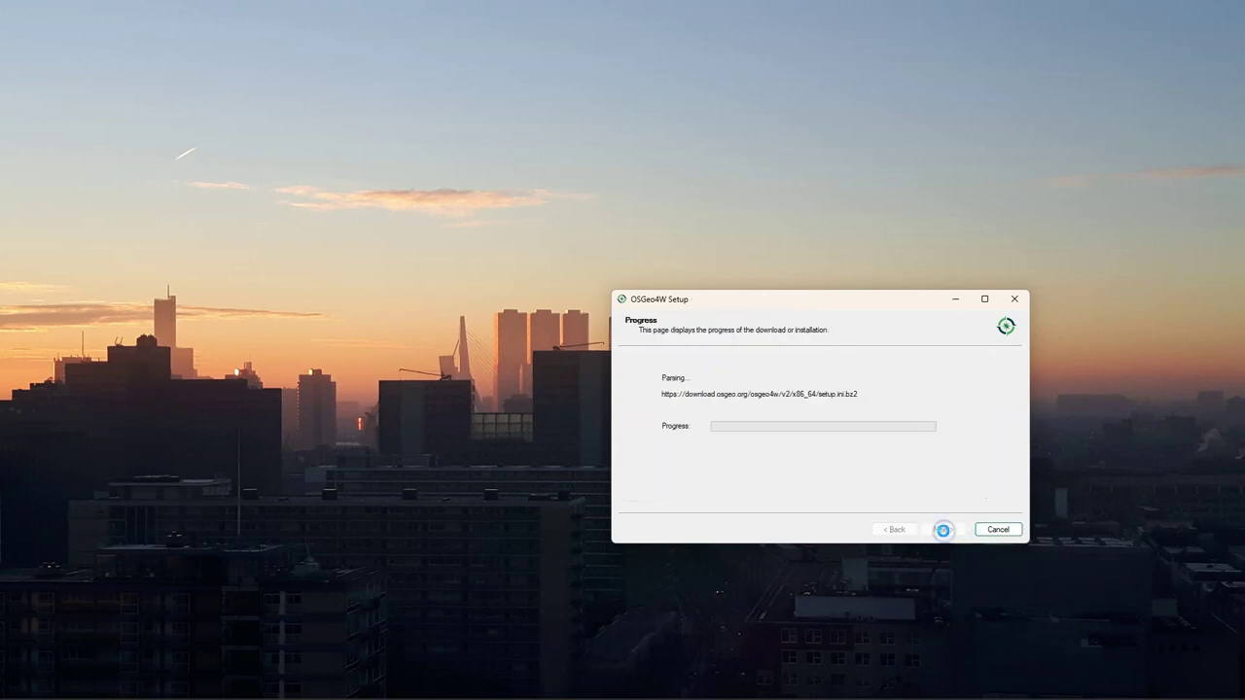
Maximize the package list, search 'saga' and expand Desktop to check saga 7.8.2-23
click(686, 353)
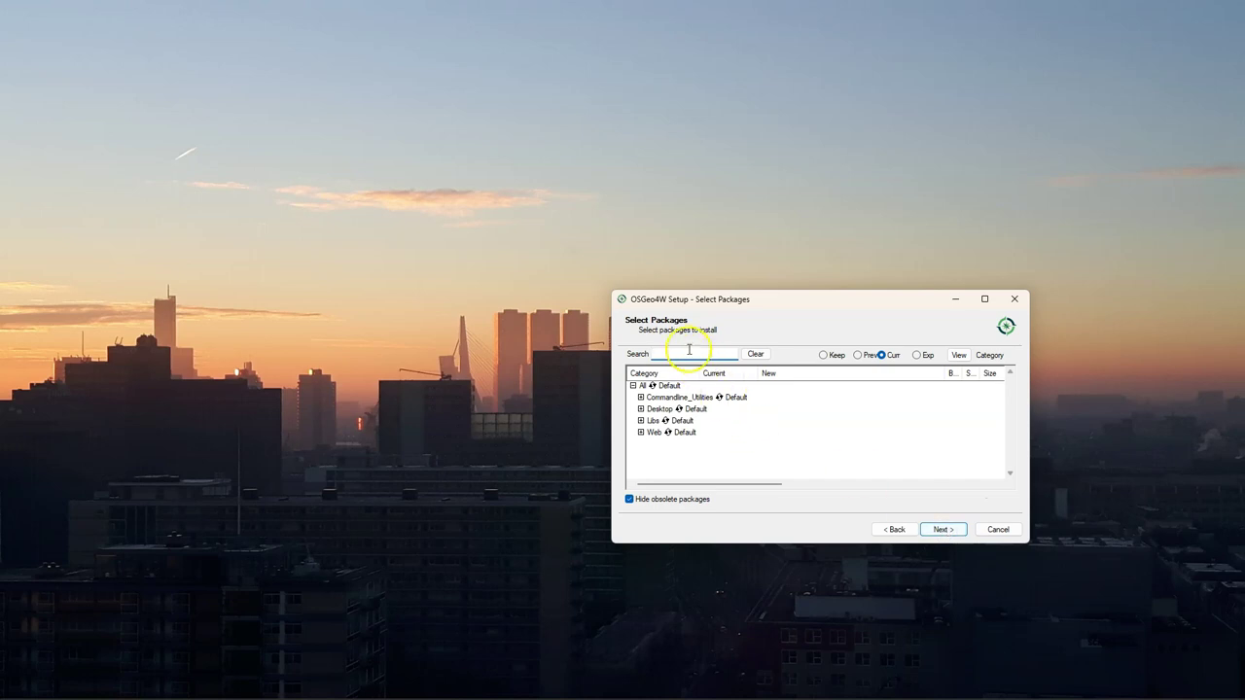
click(984, 299)
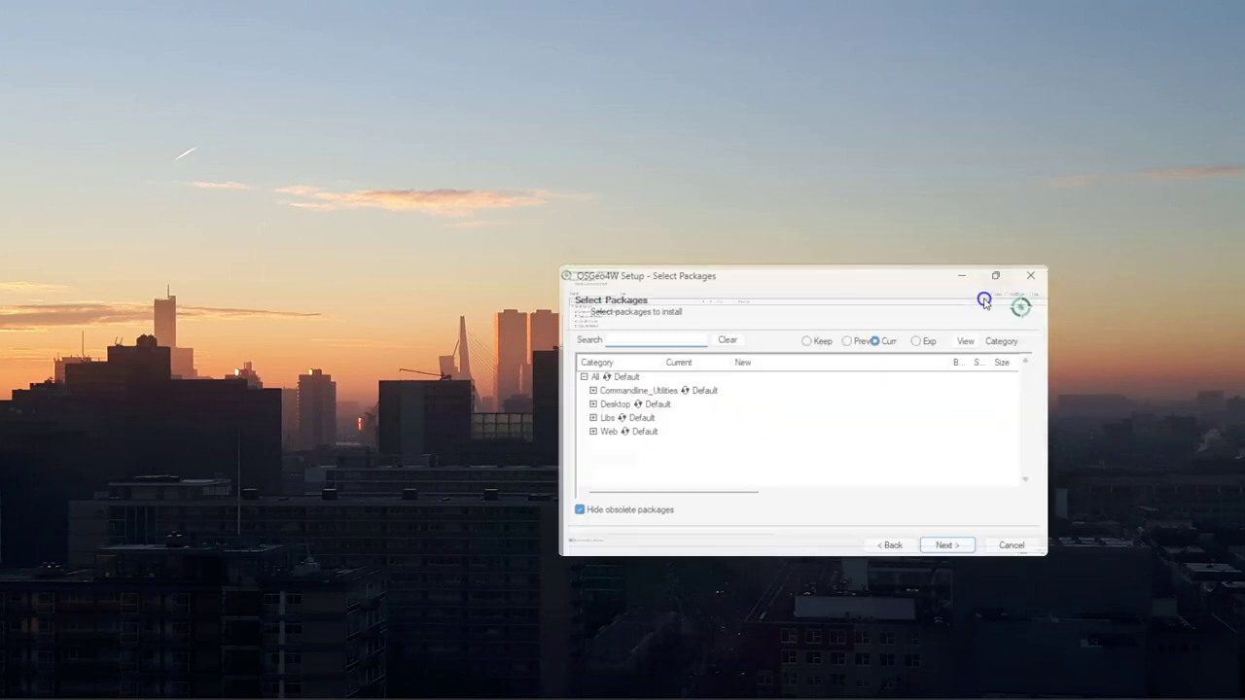
text(saga)
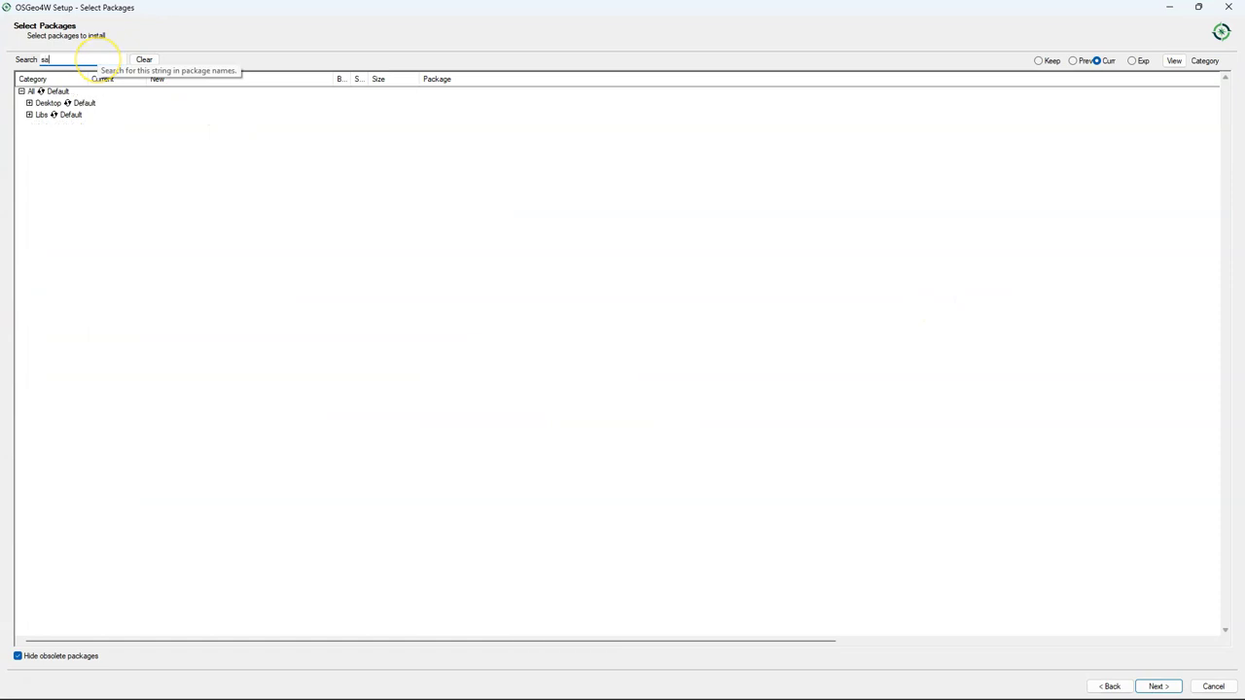
click(28, 102)
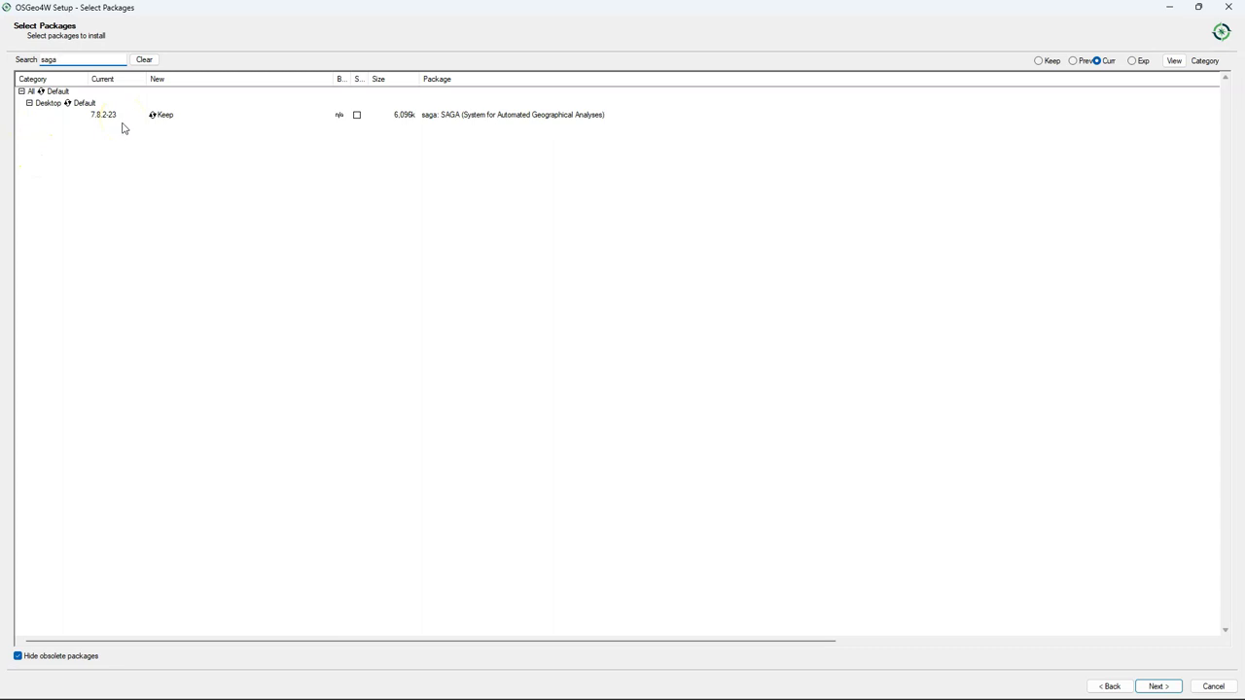
Cancel OSGeo4W Setup without changes and confirm exiting
click(1213, 687)
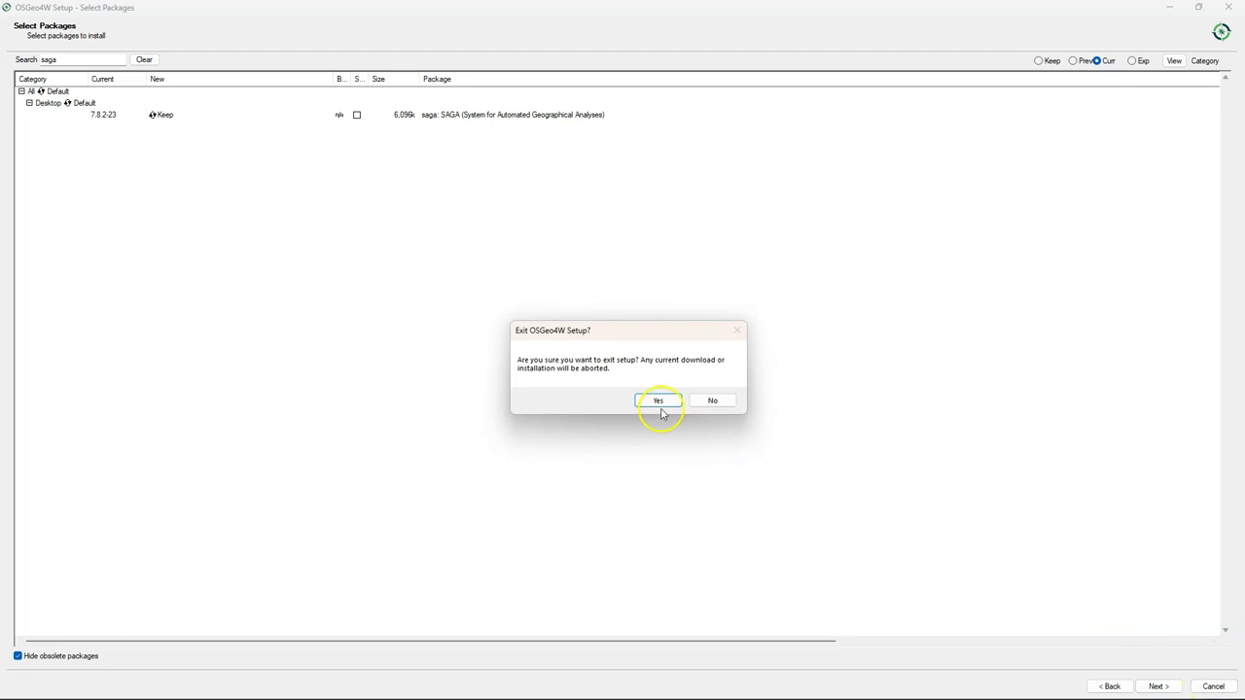
click(660, 405)
click(659, 403)
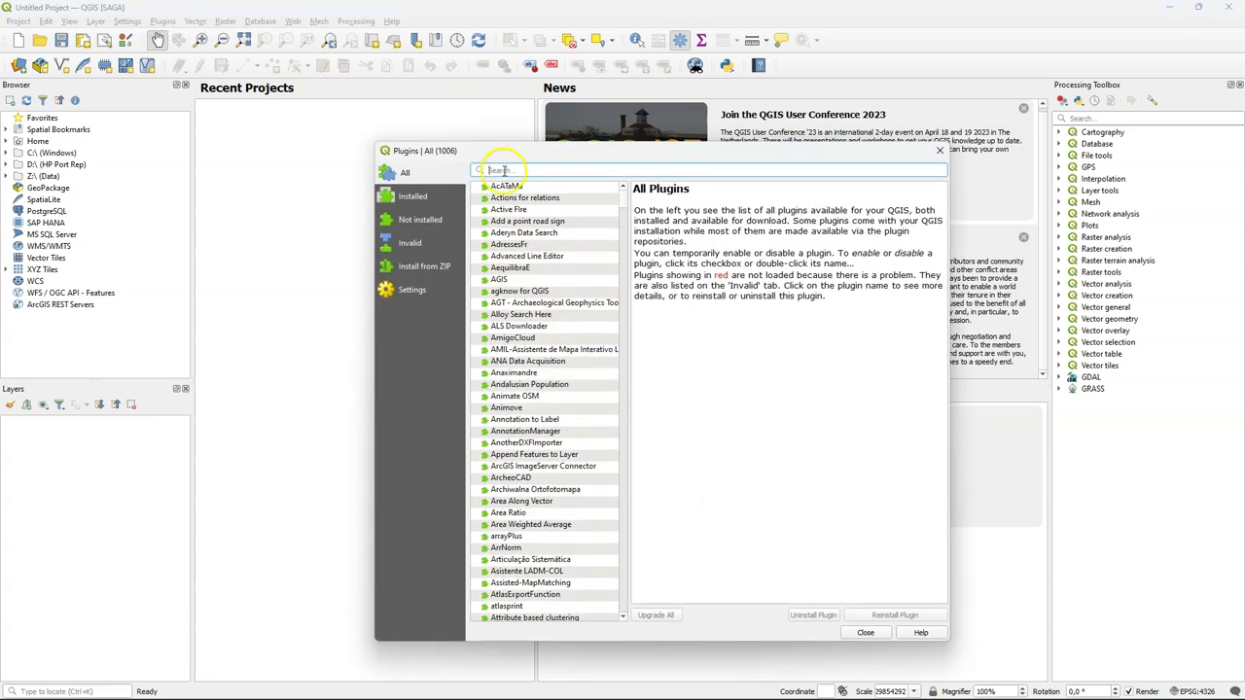
Search plugins for 'saga' and install Processing Saga NextGen Provider 0.0.7
click(499, 171)
text(saga)
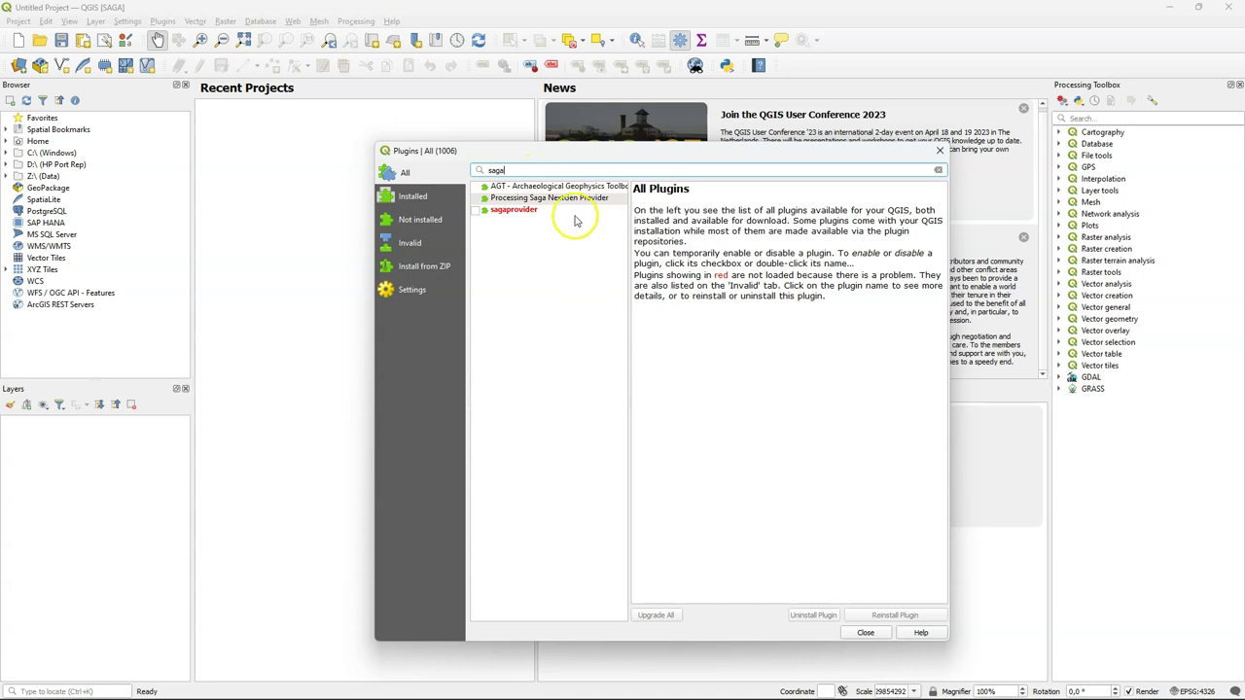
click(526, 198)
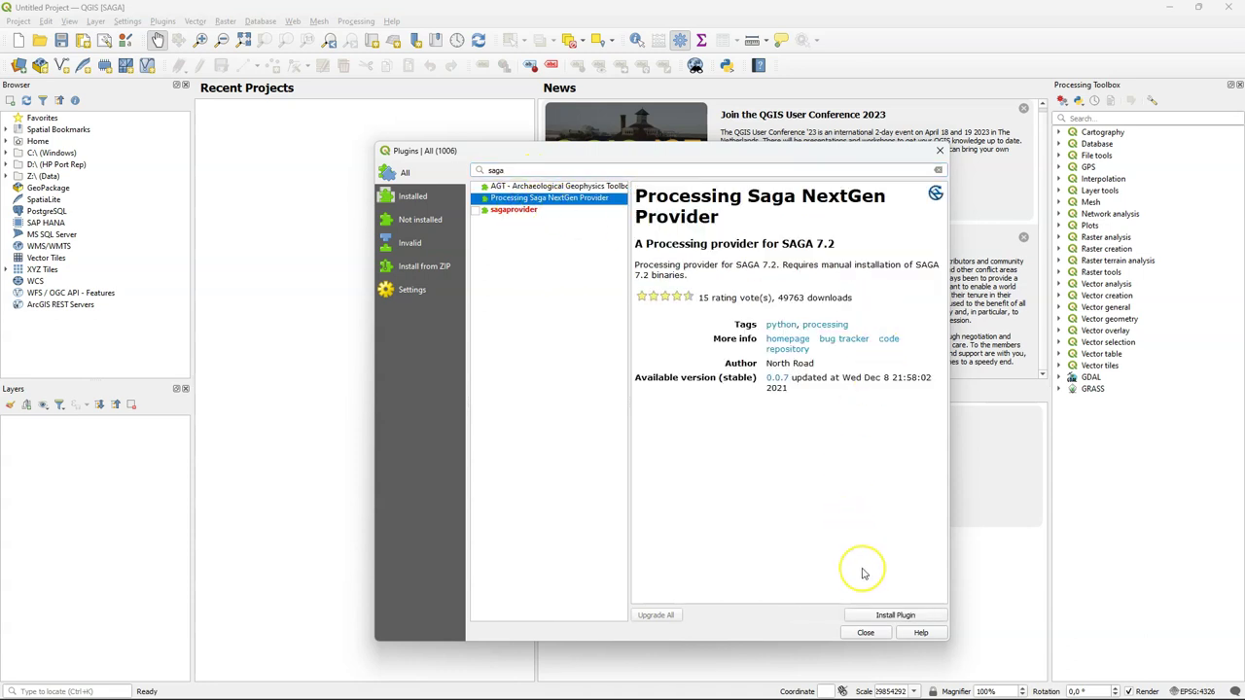
click(893, 617)
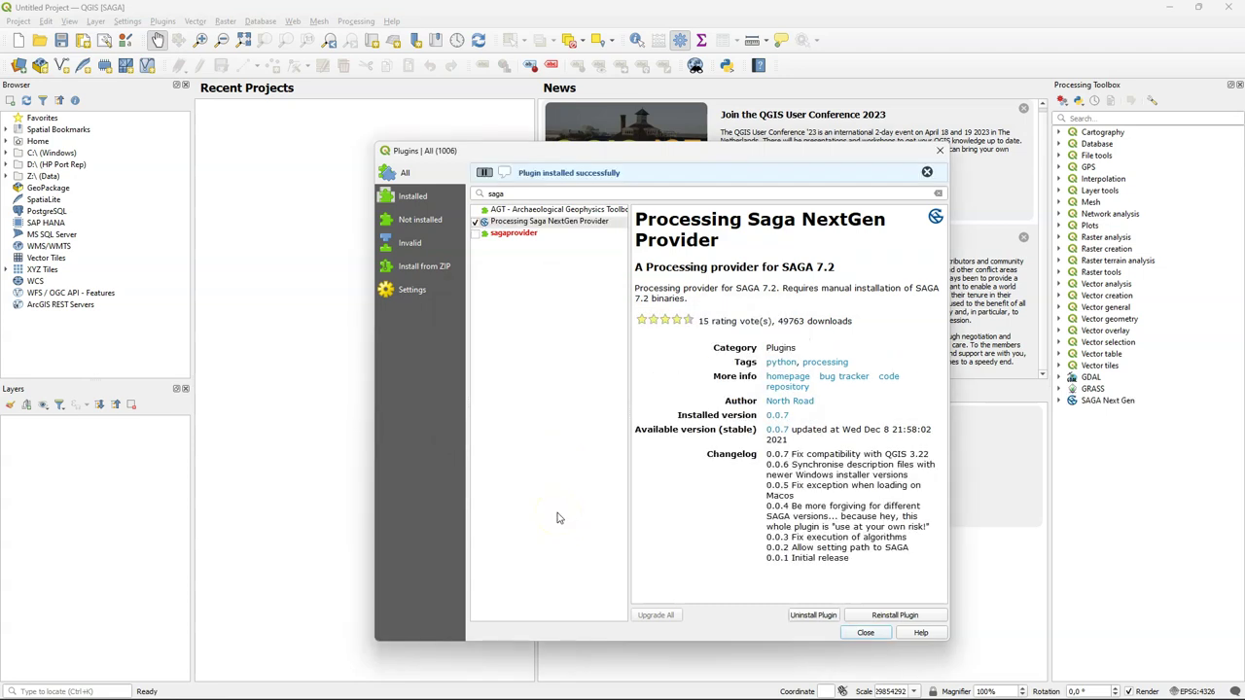
click(865, 633)
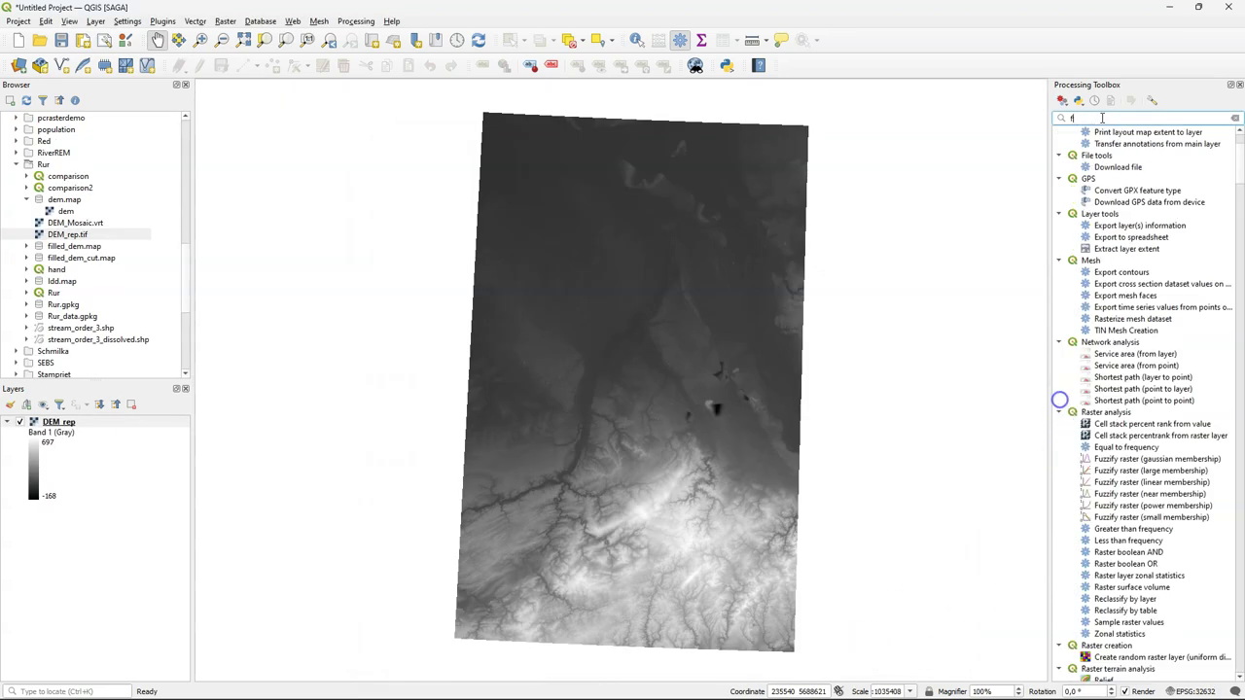
Find and open Fill sinks (wang & liu) from the toolbox search
text(ill)
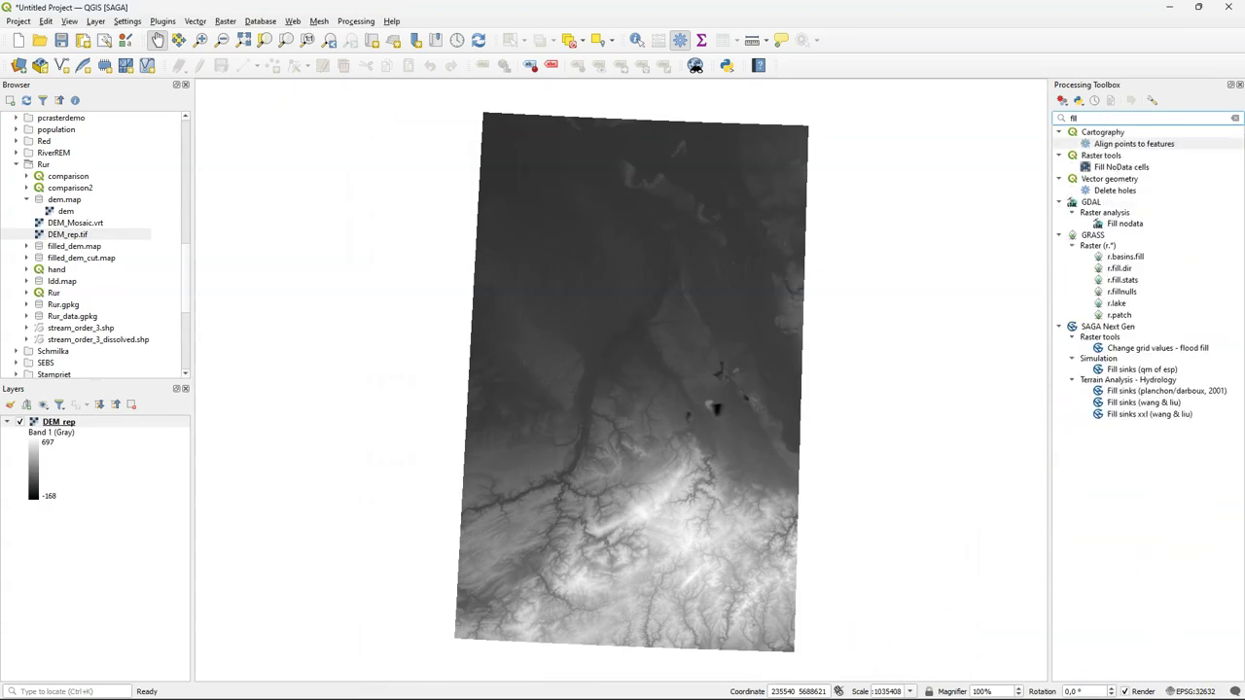
click(1151, 403)
double_click(1152, 403)
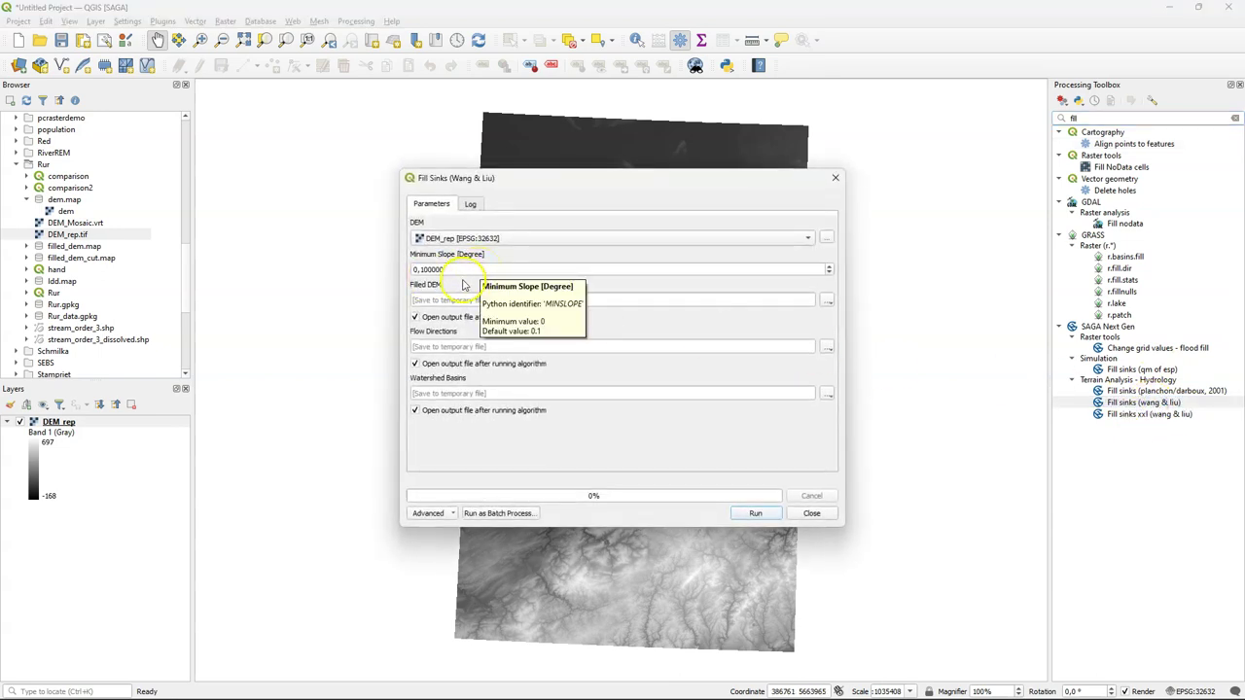
Save the filled DEM as dem_filled, skip loading flow directions and watershed basins, and run
click(826, 300)
click(838, 328)
text(dem)
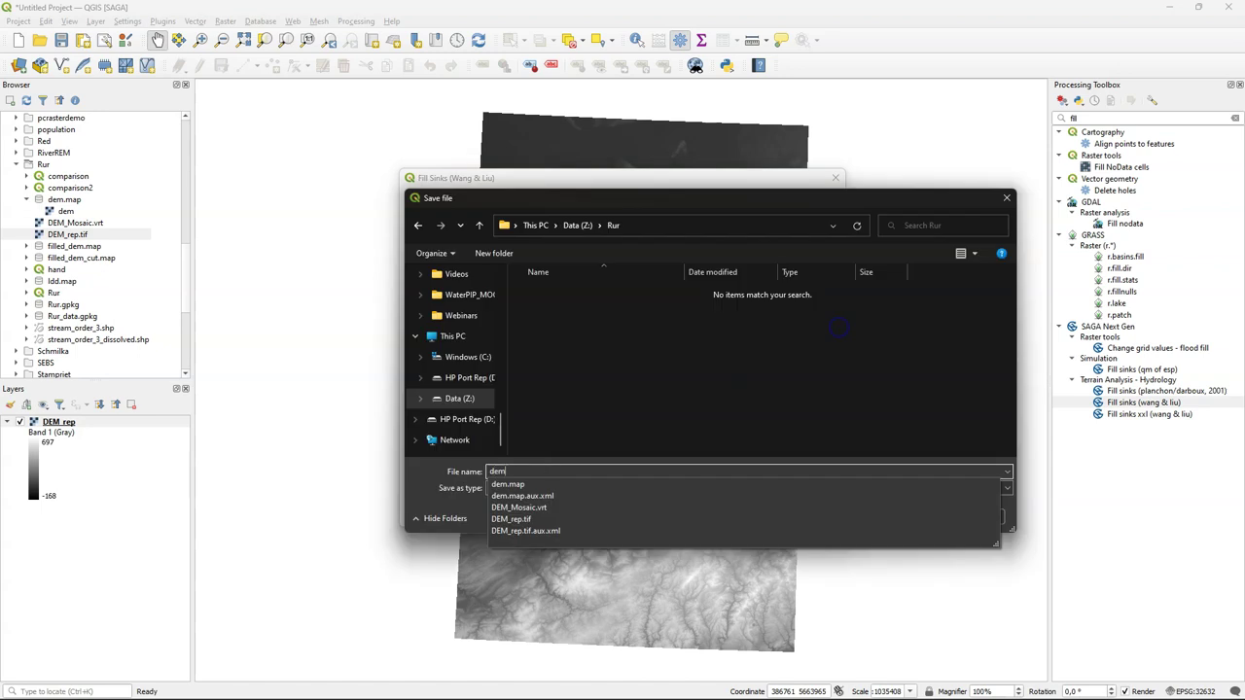
text(_filled)
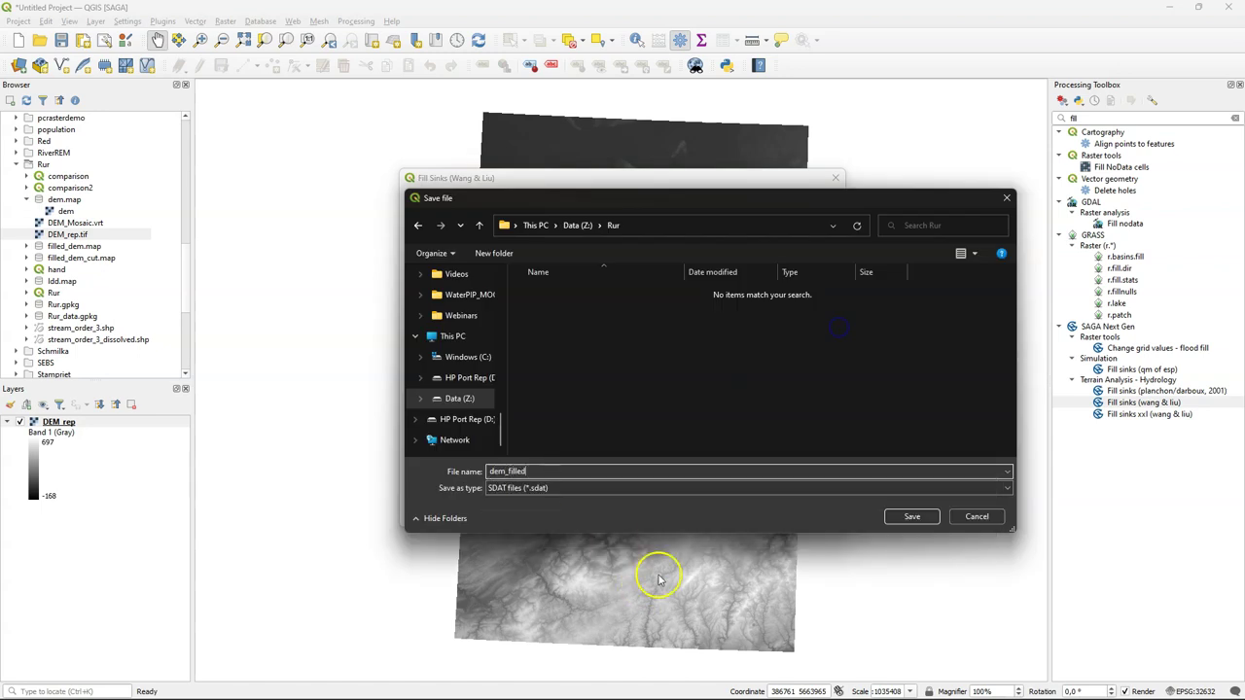
click(912, 517)
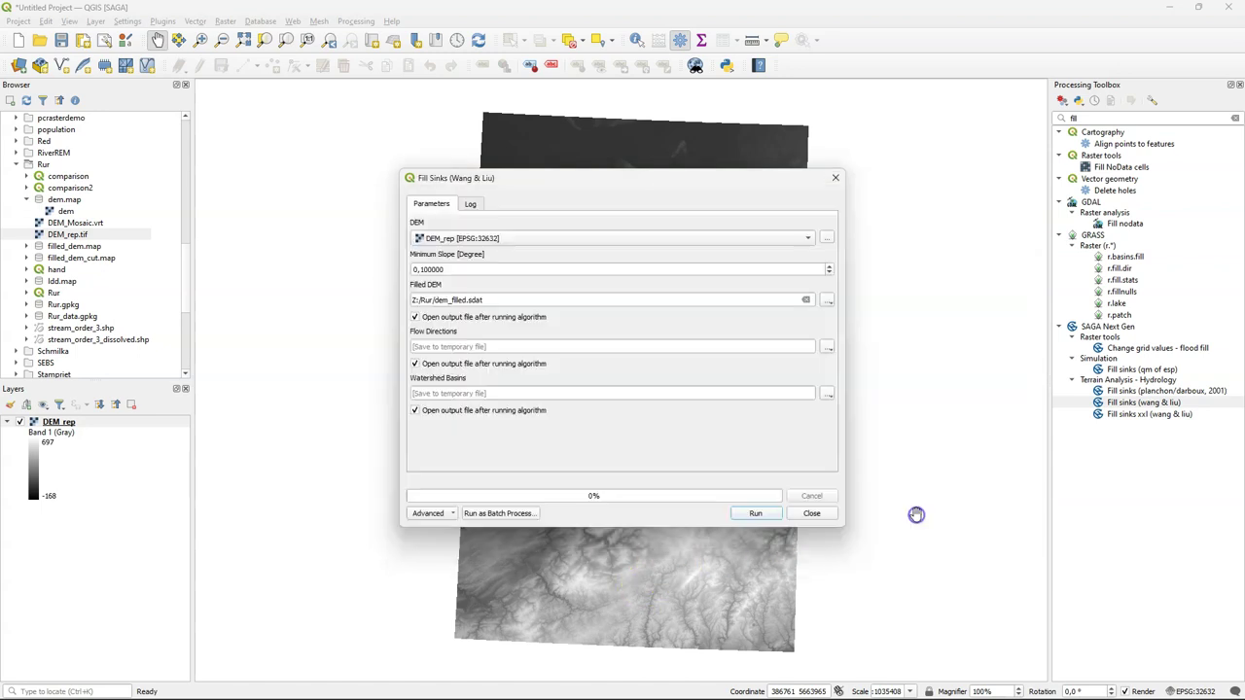
click(415, 363)
click(414, 411)
click(751, 513)
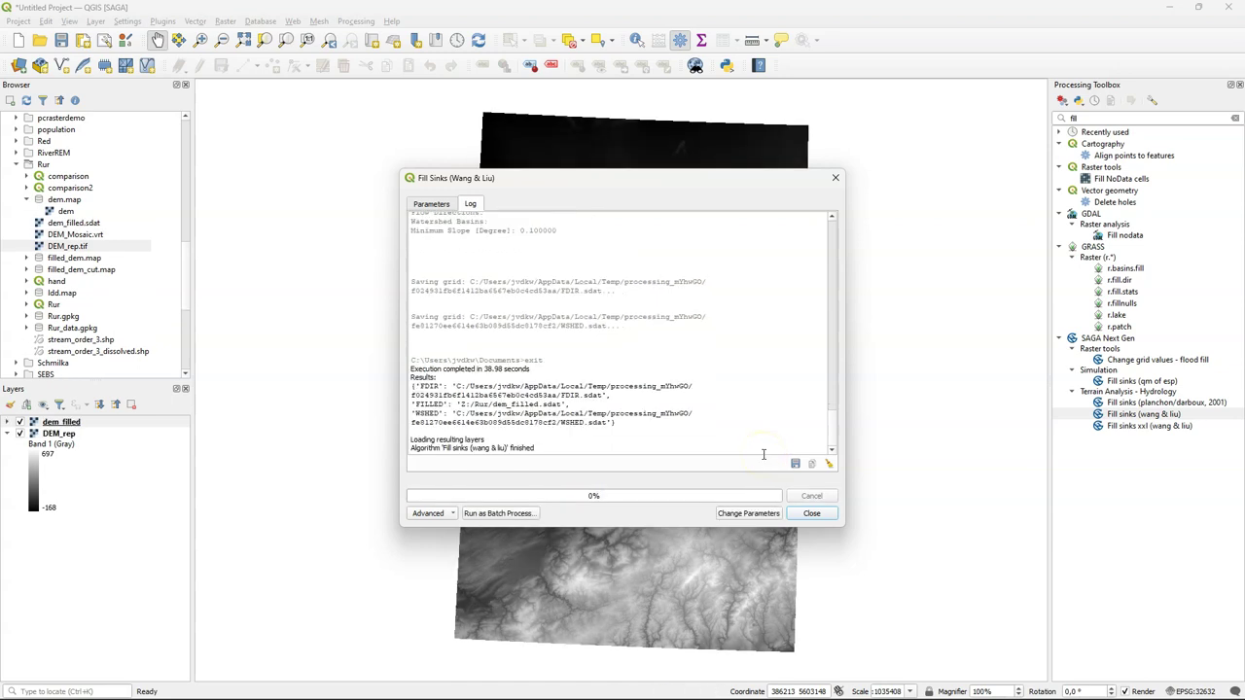
Close the finished Fill Sinks dialog to show dem_filled above DEM_rep
click(810, 514)
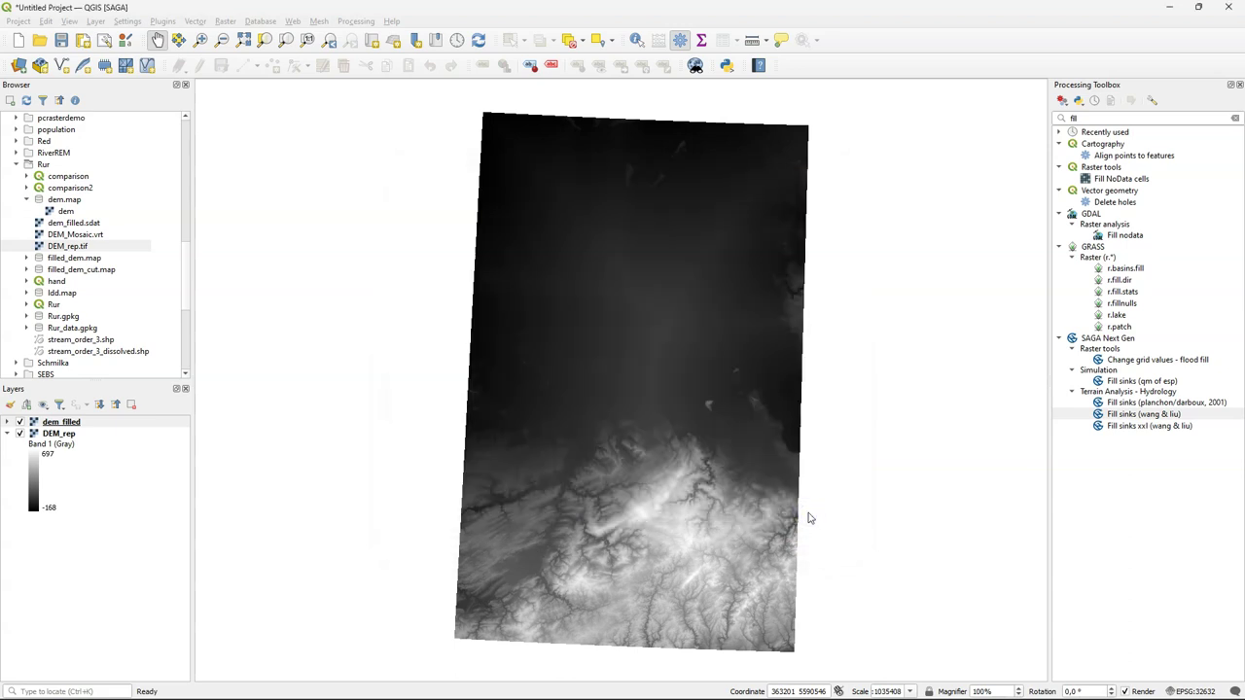